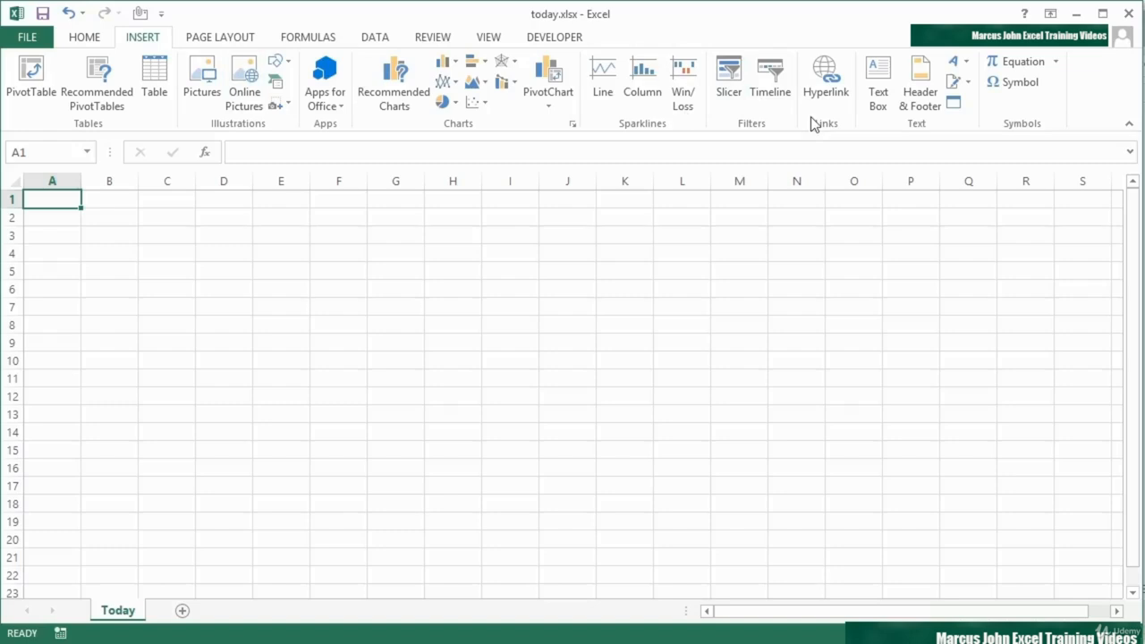
Insert the current date, 9/8/2013, into cell B1 as a fixed value.
{"action": "left_click", "coordinate": [87, 38]}
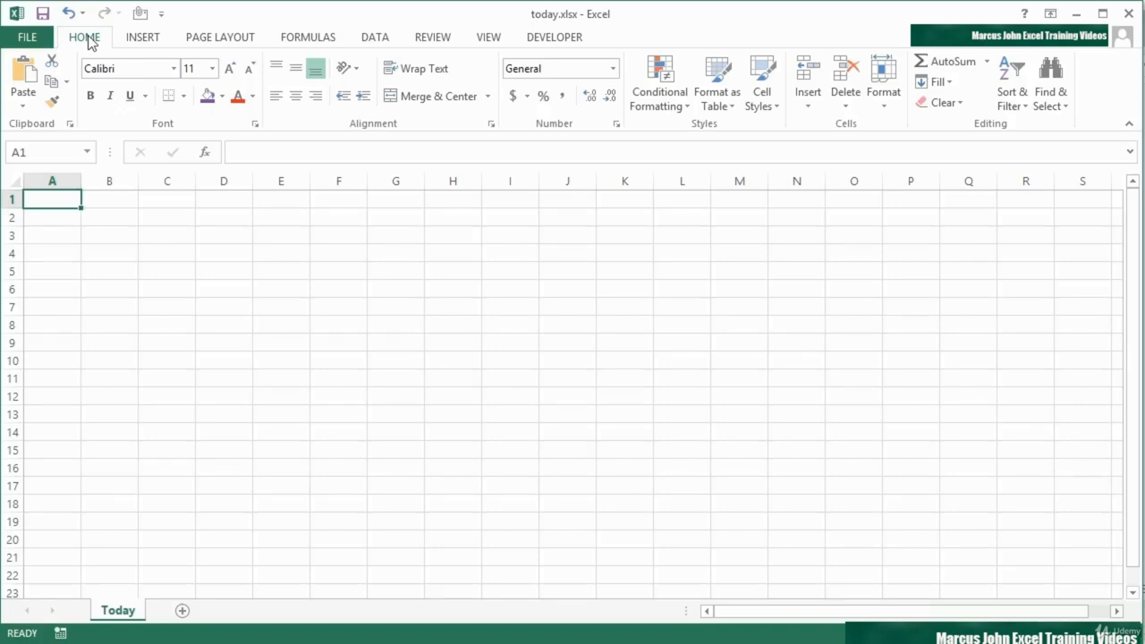
{"action": "left_click", "coordinate": [112, 202]}
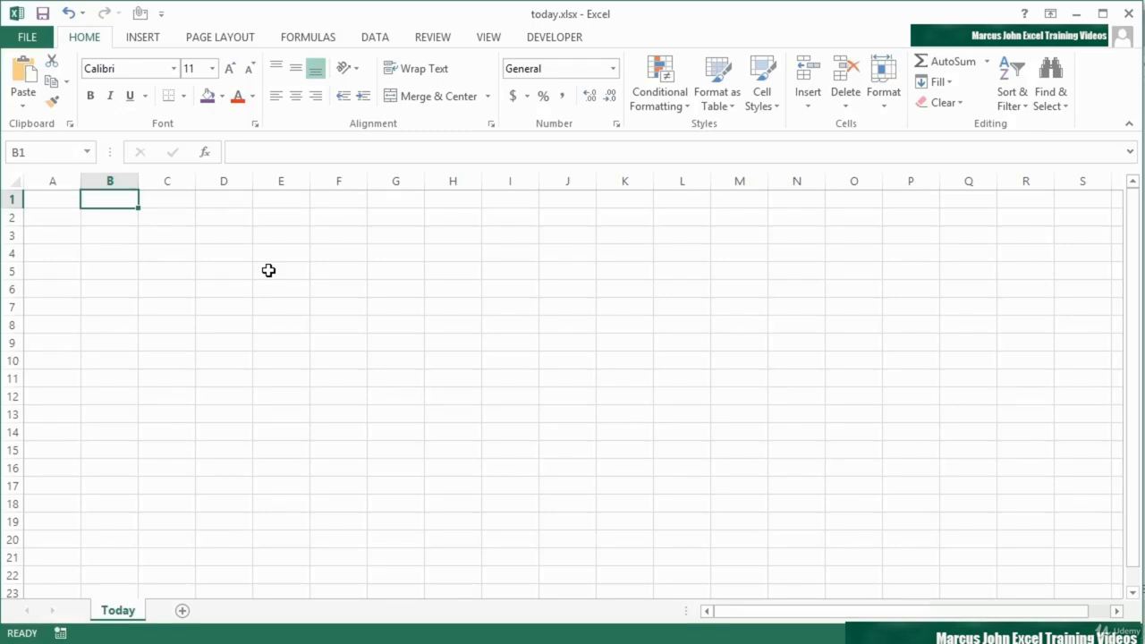
{"action": "key", "text": "ctrl+semicolon"}
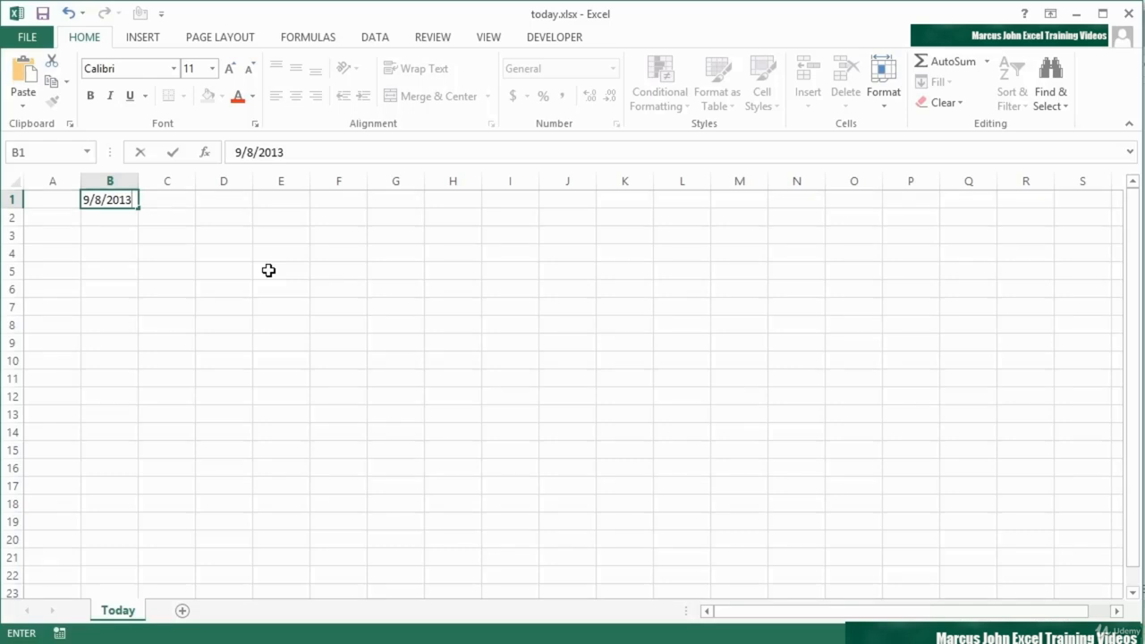
{"action": "key", "text": "ctrl+Return"}
{"action": "key", "text": "Up"}
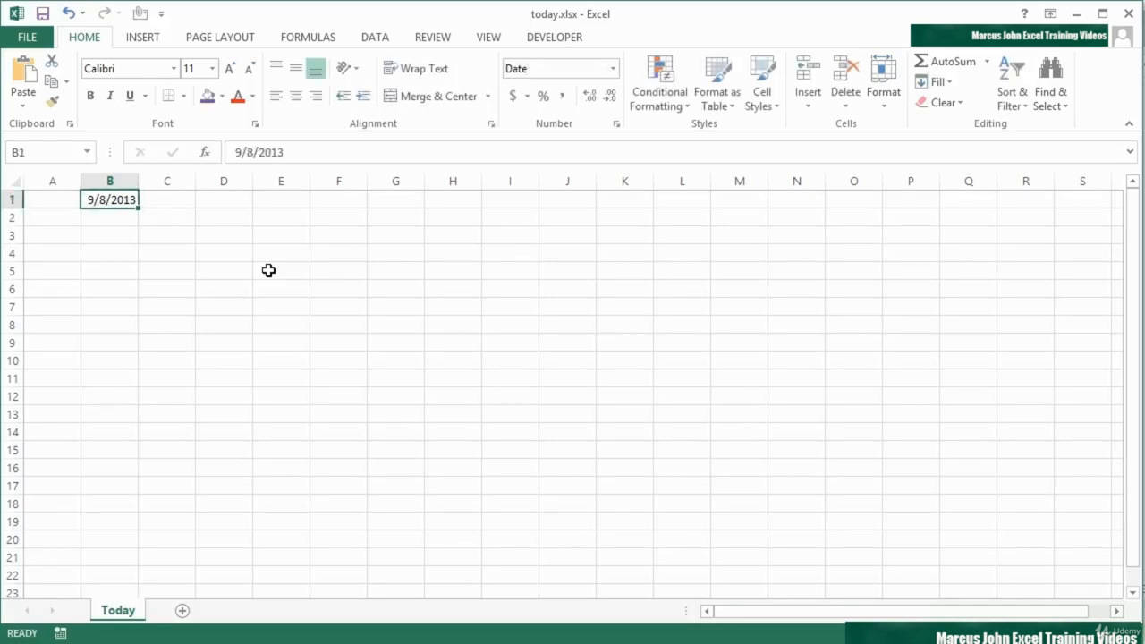
Enter the formula =TODAY() in cell B2 and compare its contents with the fixed date in B1.
{"action": "left_click", "coordinate": [117, 221]}
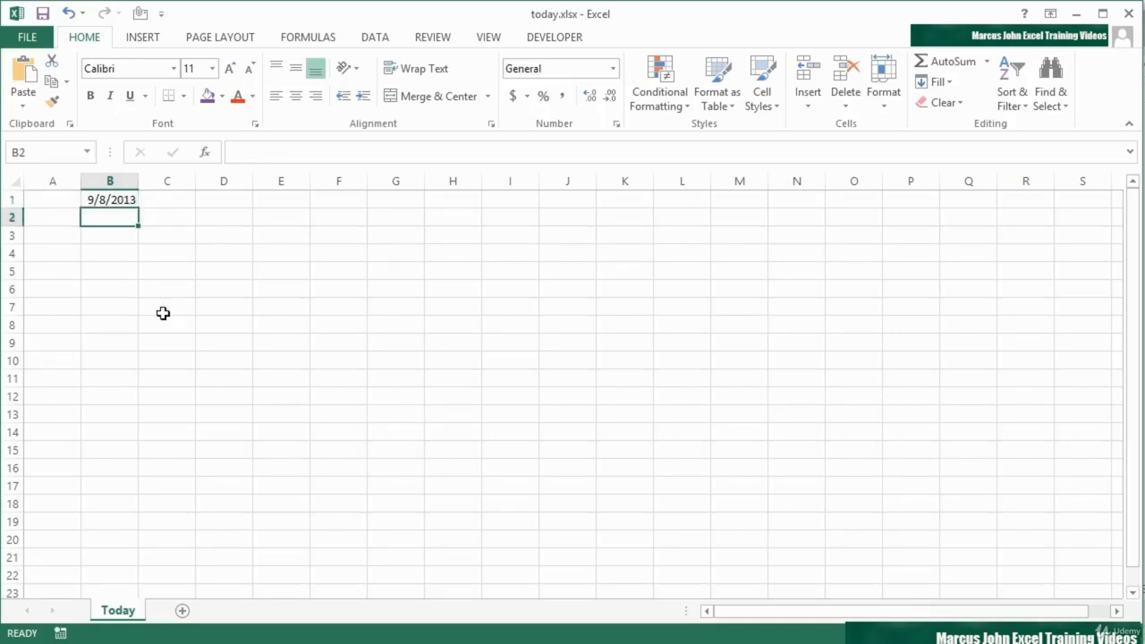
{"action": "type", "text": "=to"}
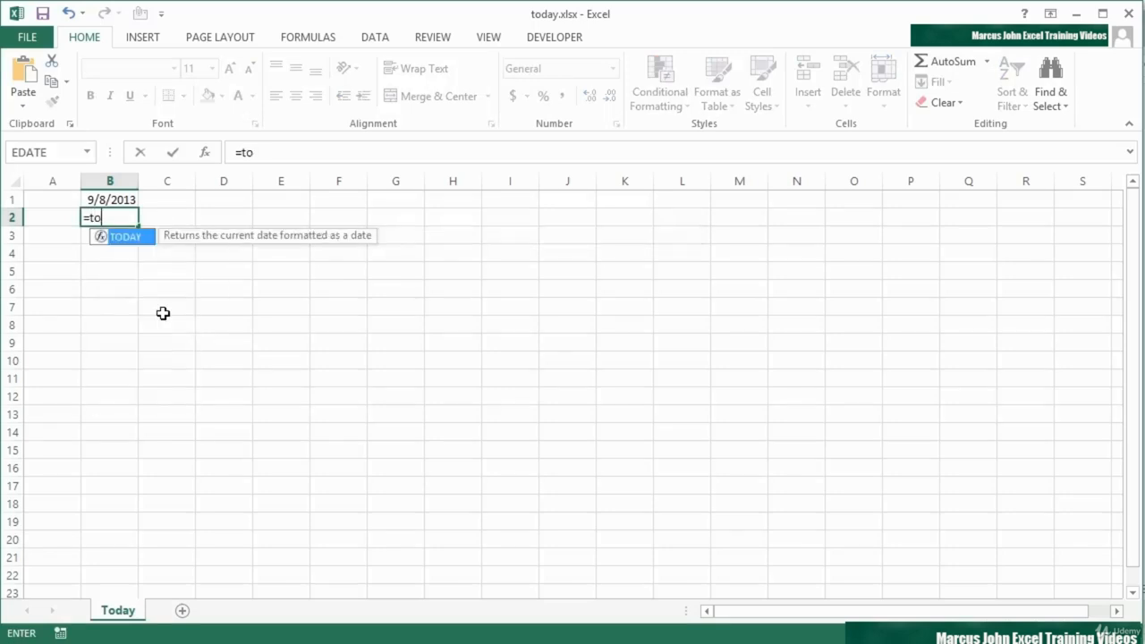
{"action": "type", "text": "day("}
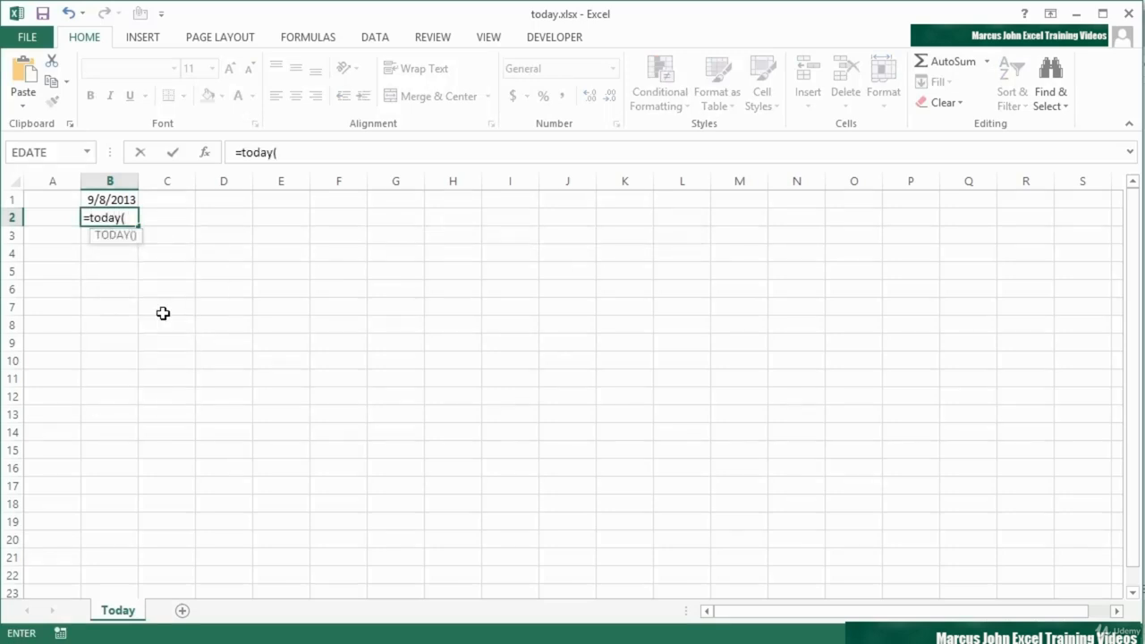
{"action": "type", "text": ")"}
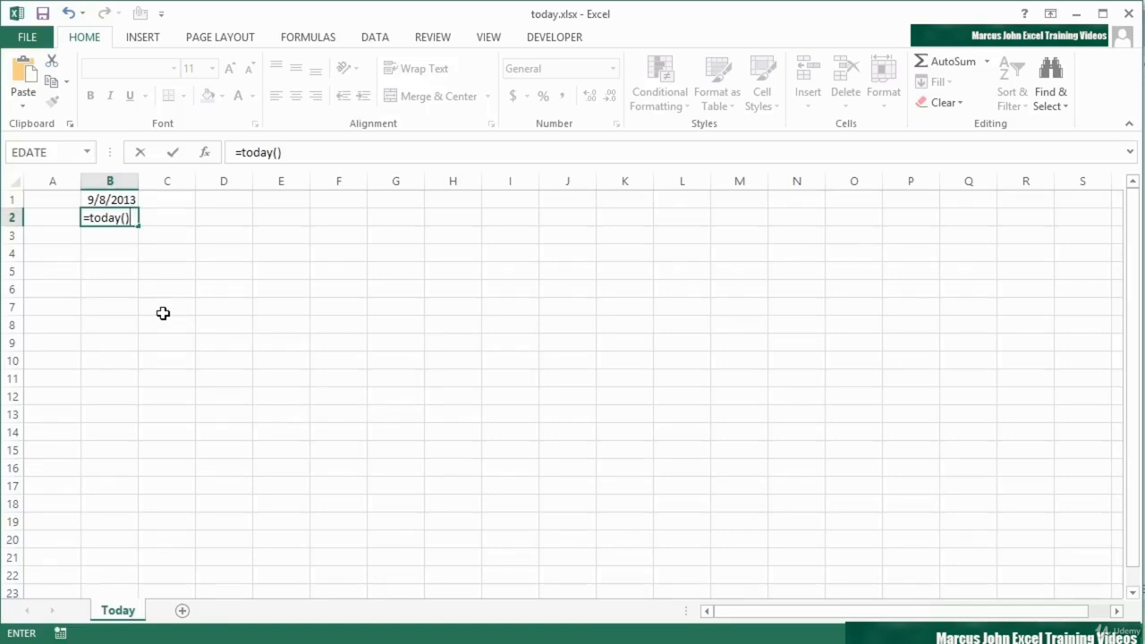
{"action": "key", "text": "Return"}
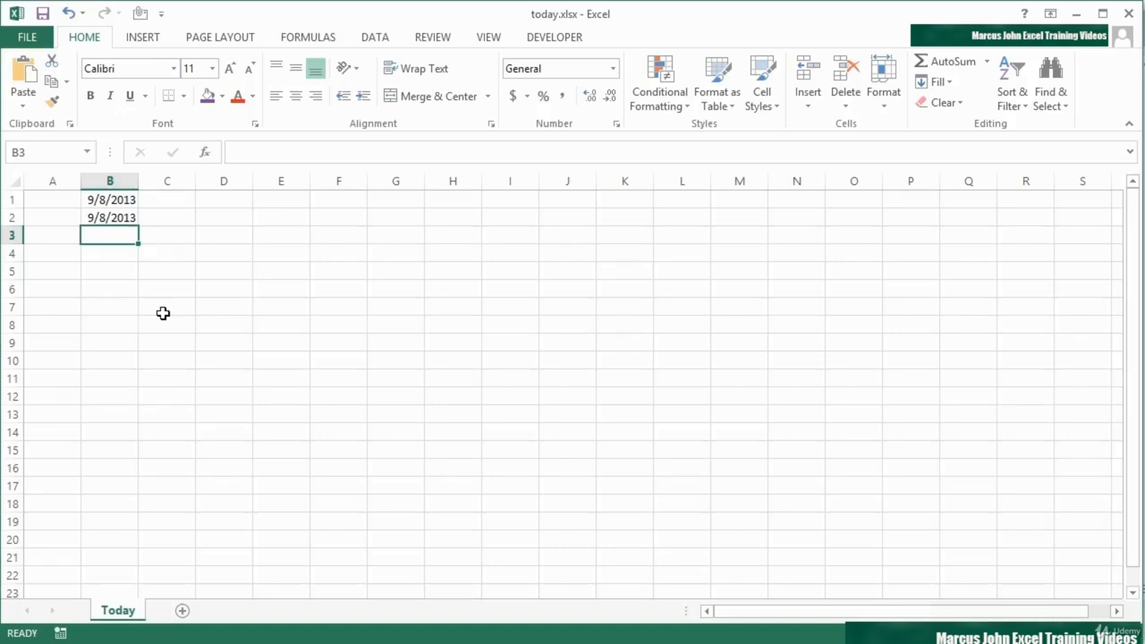
{"action": "key", "text": "Up"}
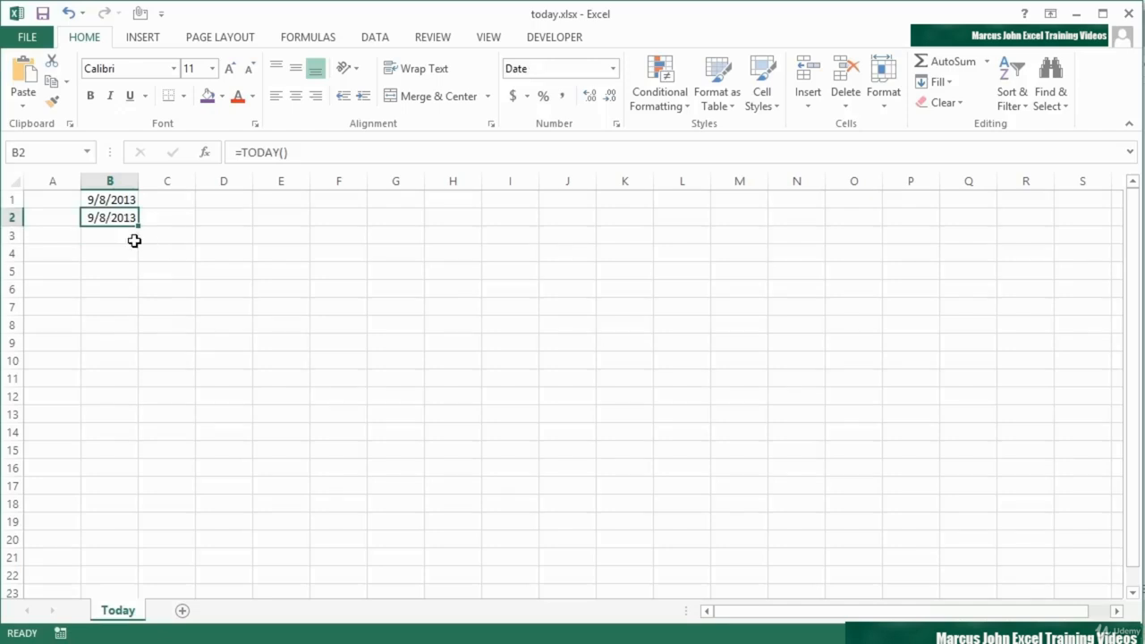
{"action": "left_click", "coordinate": [116, 201]}
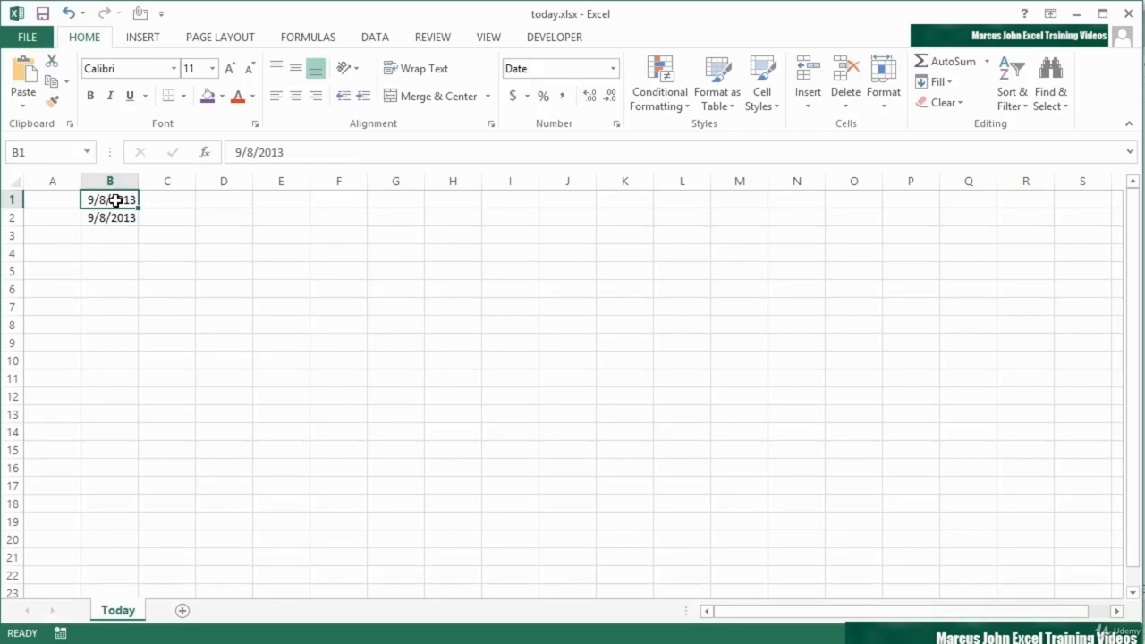
Insert the current time, 9:38 PM, into cell D1 as a fixed value.
{"action": "left_click", "coordinate": [242, 199]}
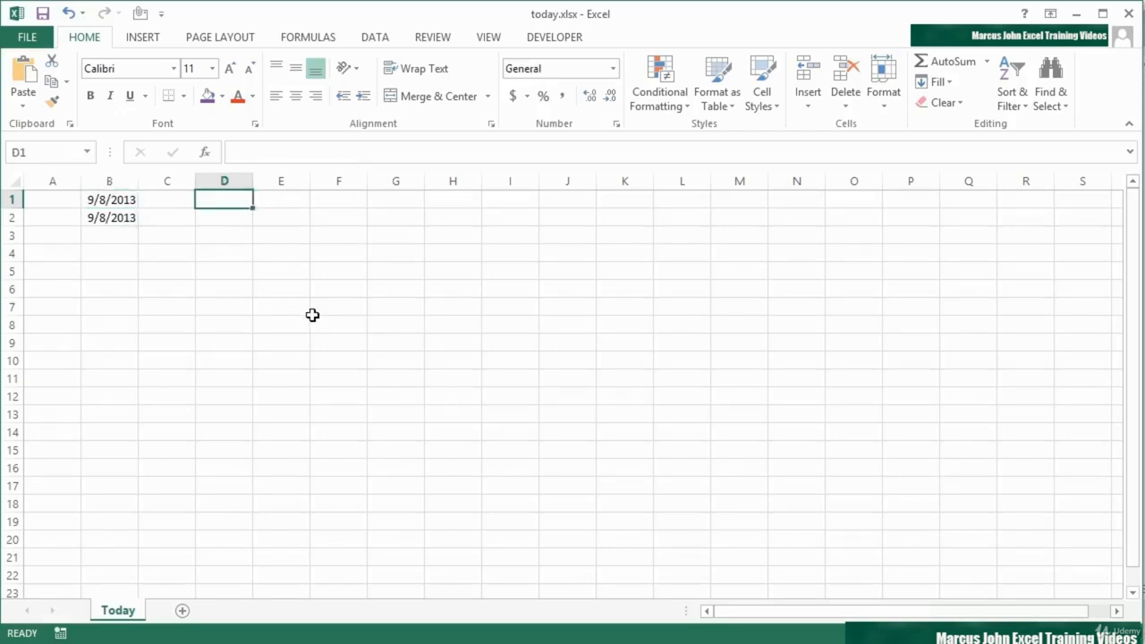
{"action": "key", "text": "ctrl+shift+semicolon"}
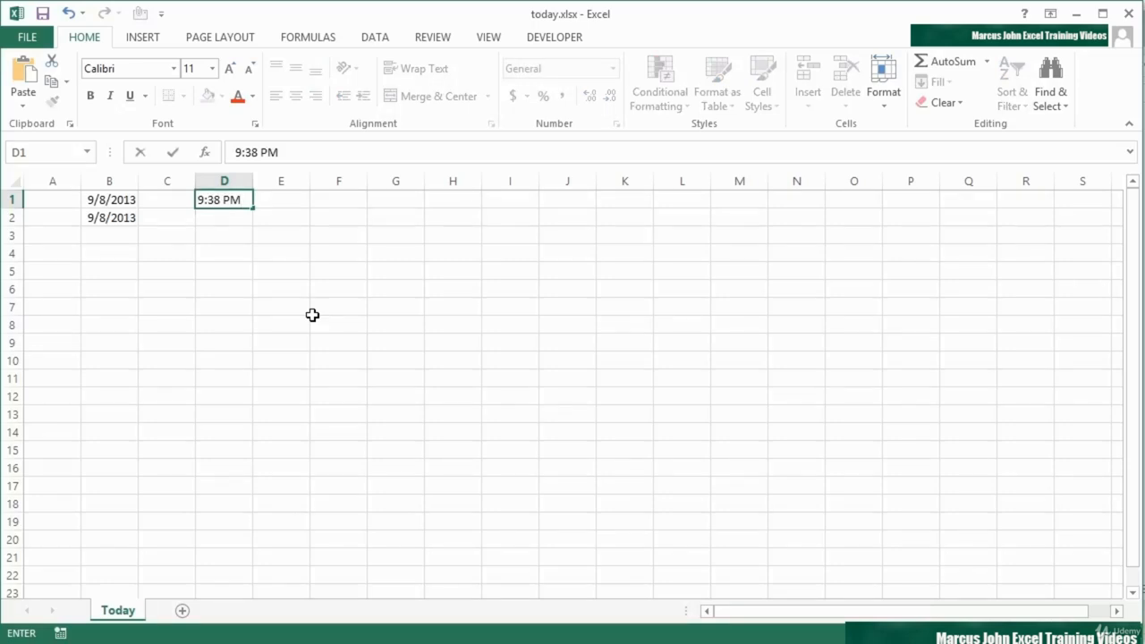
{"action": "key", "text": "Return"}
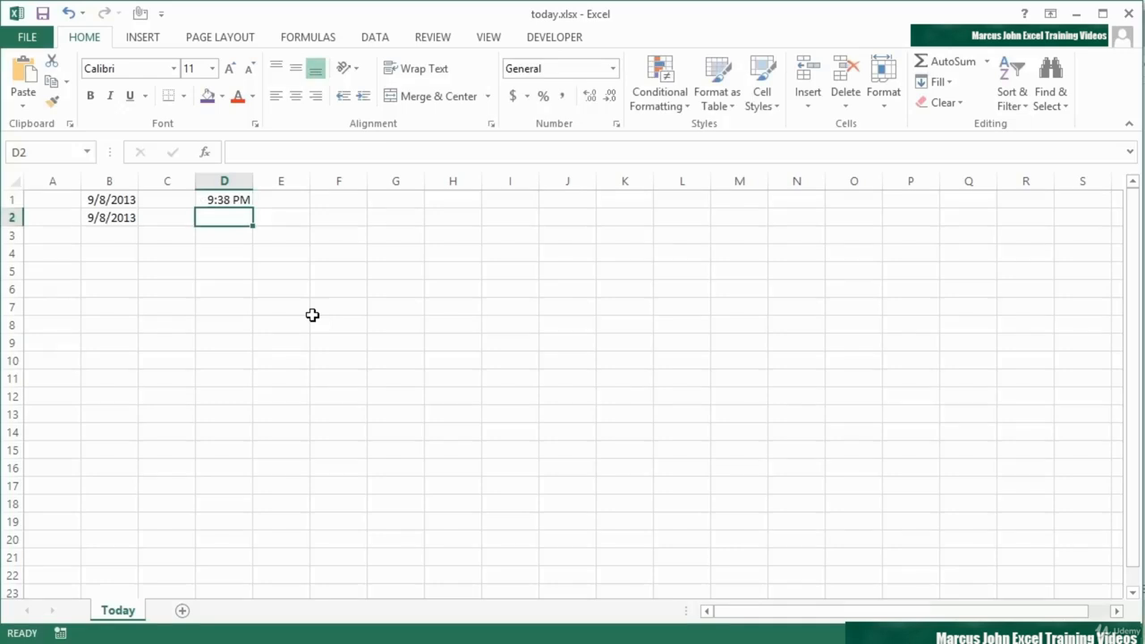
{"action": "key", "text": "Up"}
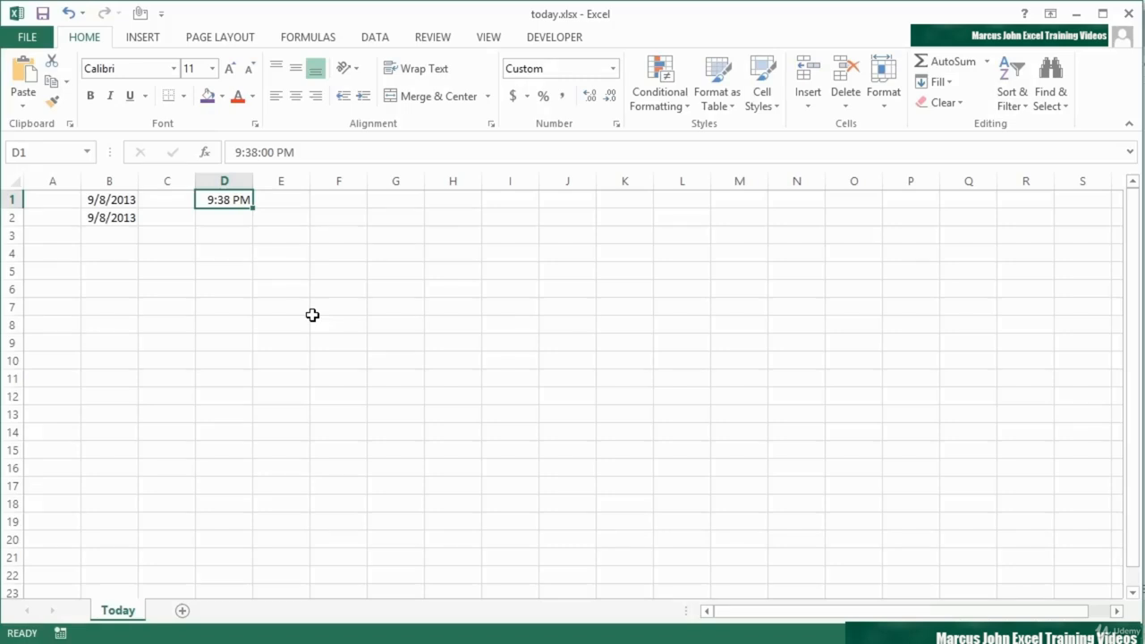
Enter the formula =NOW() in cell D2, below the fixed time.
{"action": "key", "text": "Down"}
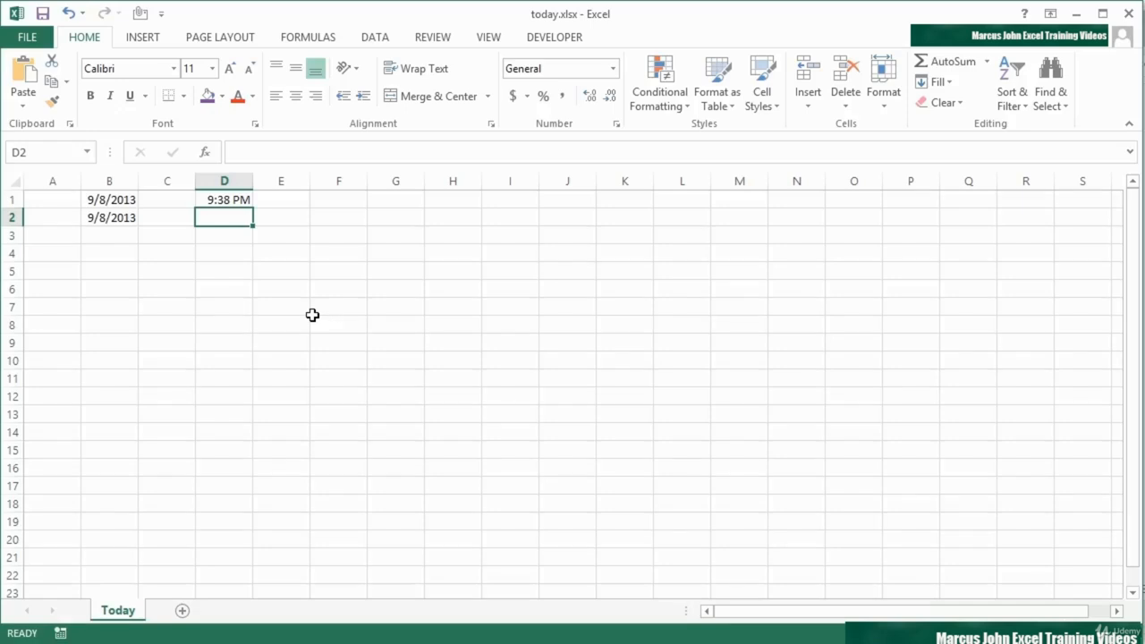
{"action": "type", "text": "=now"}
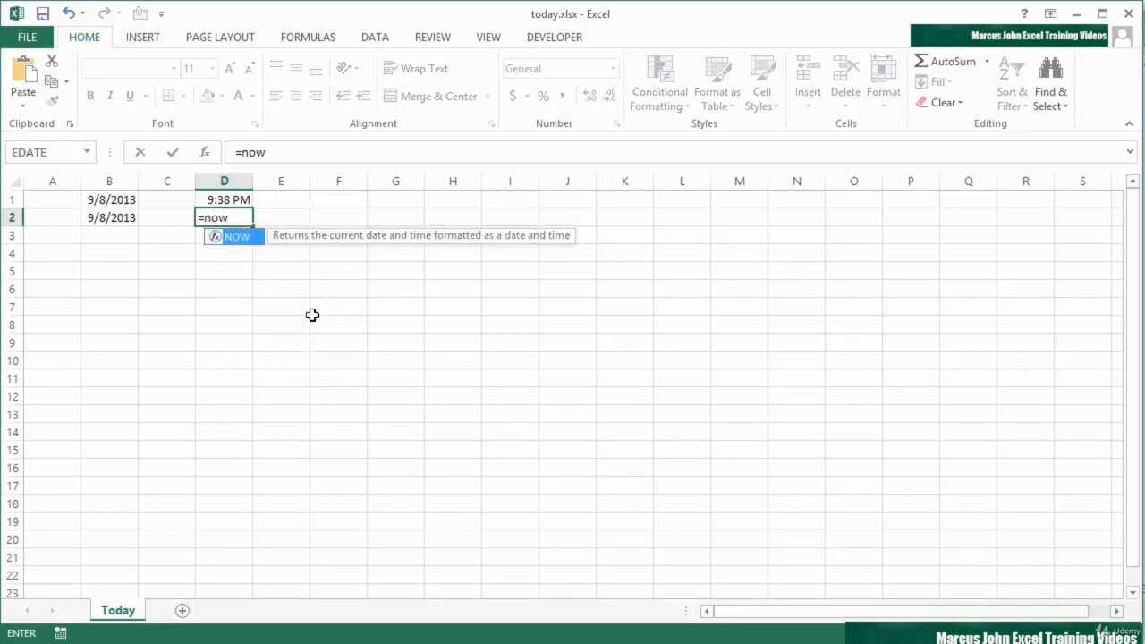
{"action": "type", "text": "("}
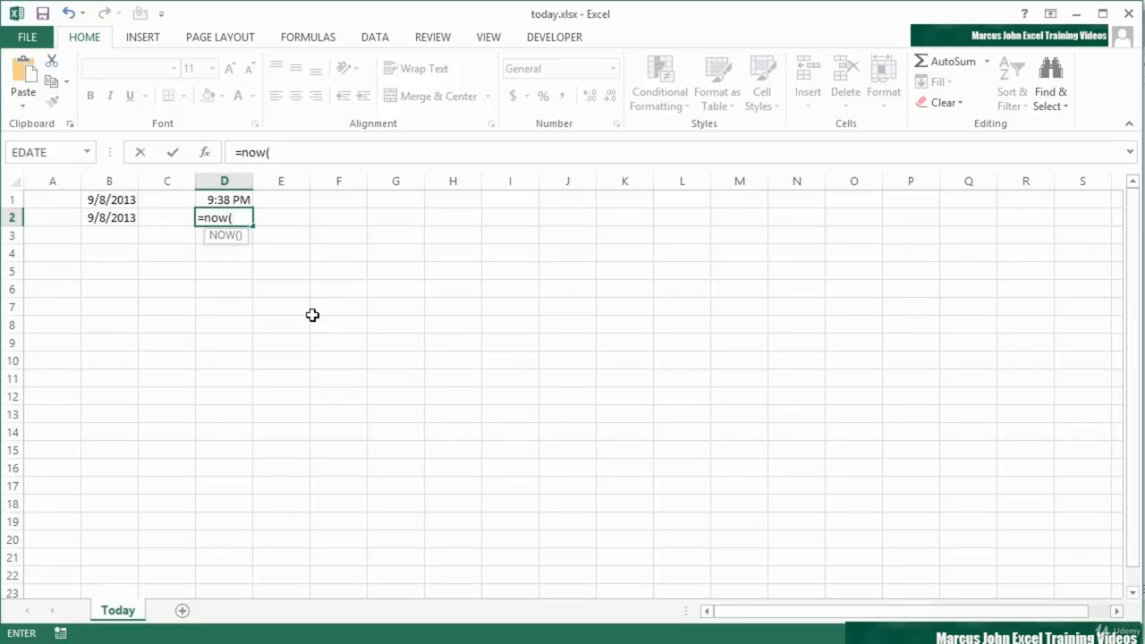
{"action": "type", "text": ")"}
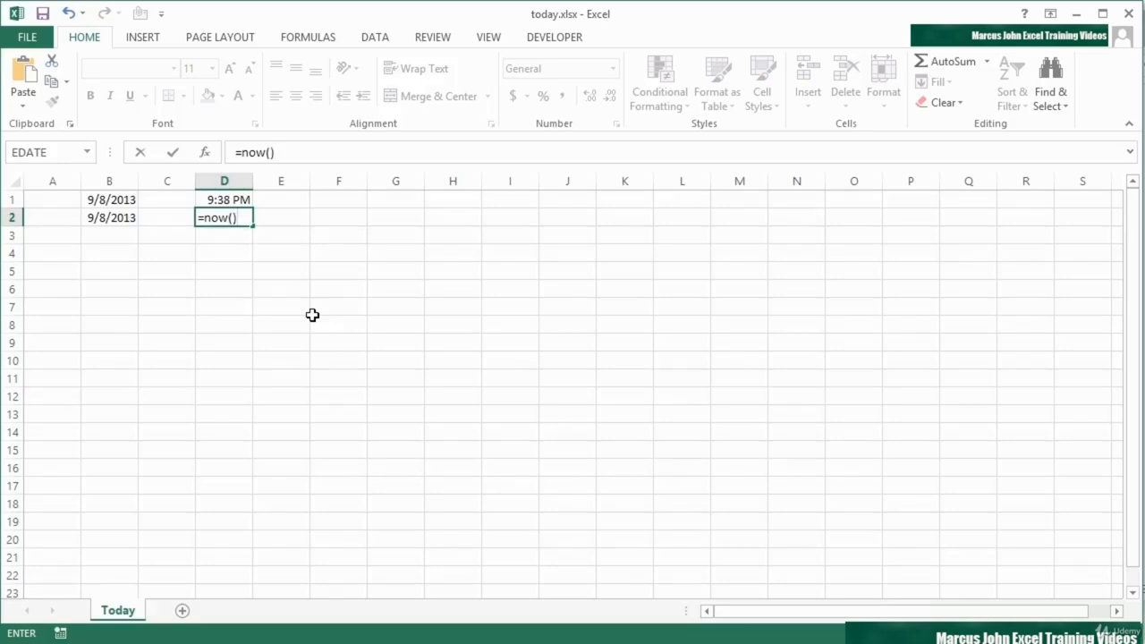
{"action": "key", "text": "Return"}
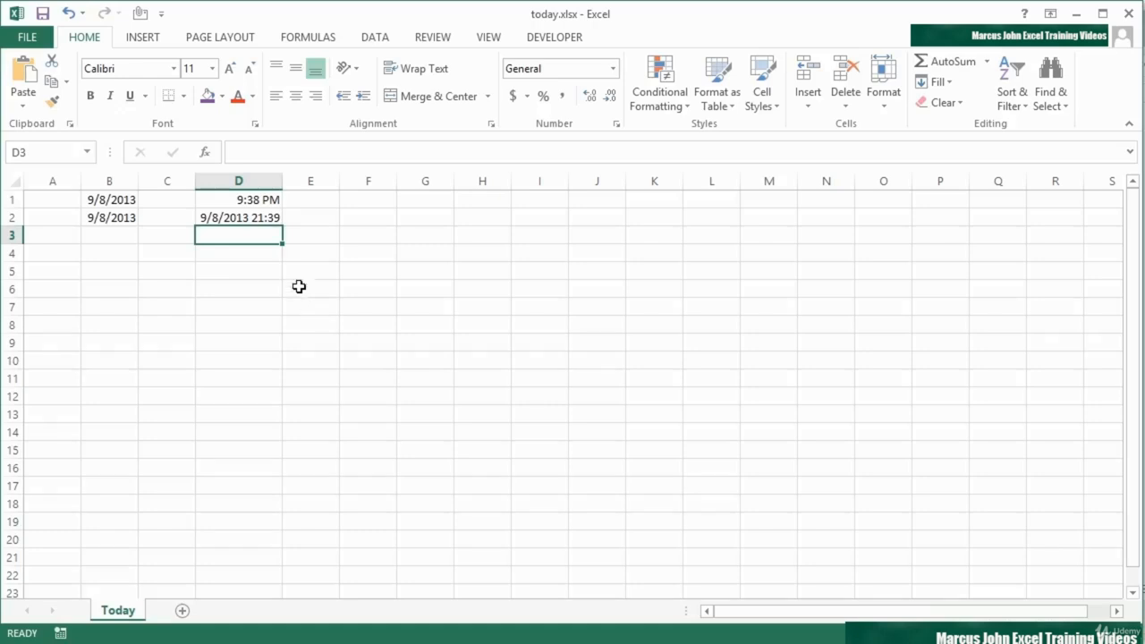
Format cell D2 with the Time number category, using the 1:30 PM type.
{"action": "left_click", "coordinate": [242, 215]}
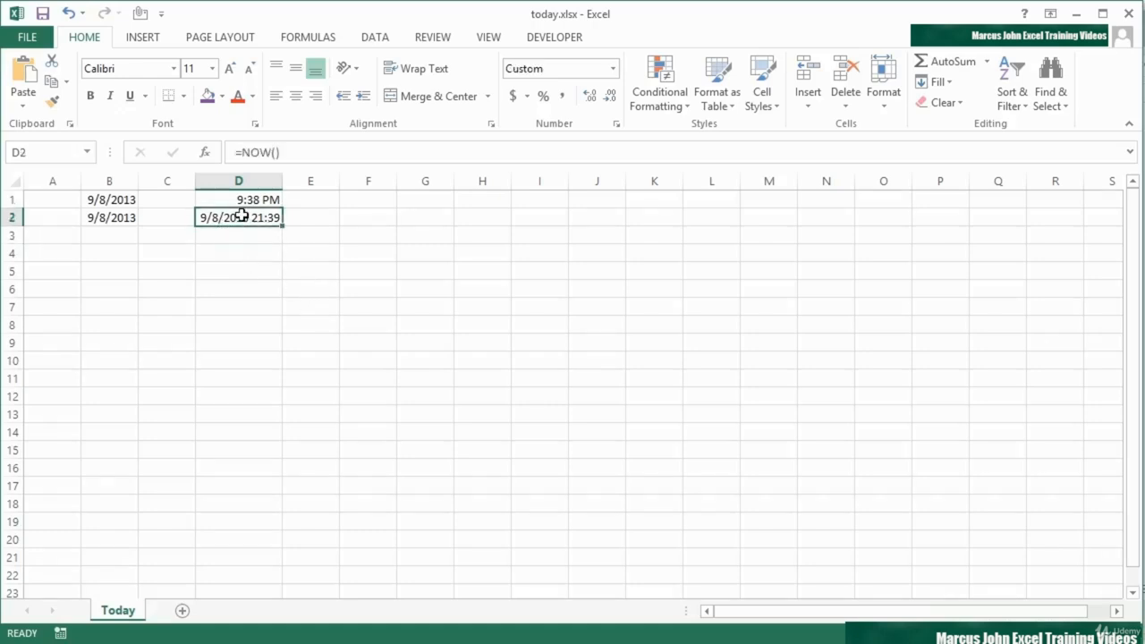
{"action": "left_click", "coordinate": [613, 70]}
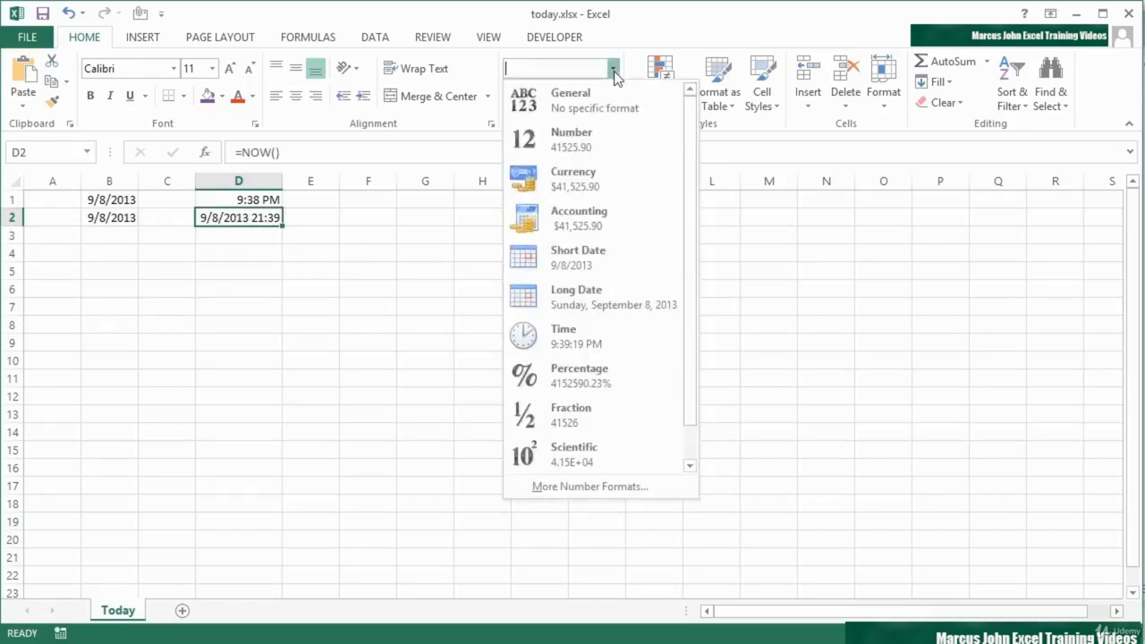
{"action": "left_click", "coordinate": [573, 352]}
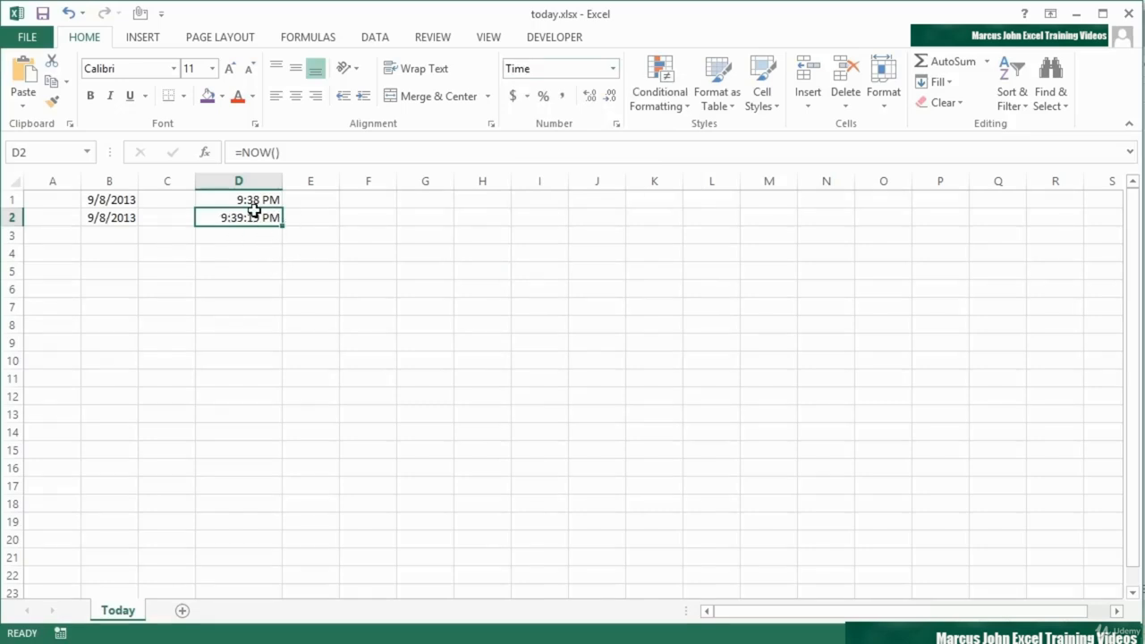
{"action": "left_click", "coordinate": [617, 126]}
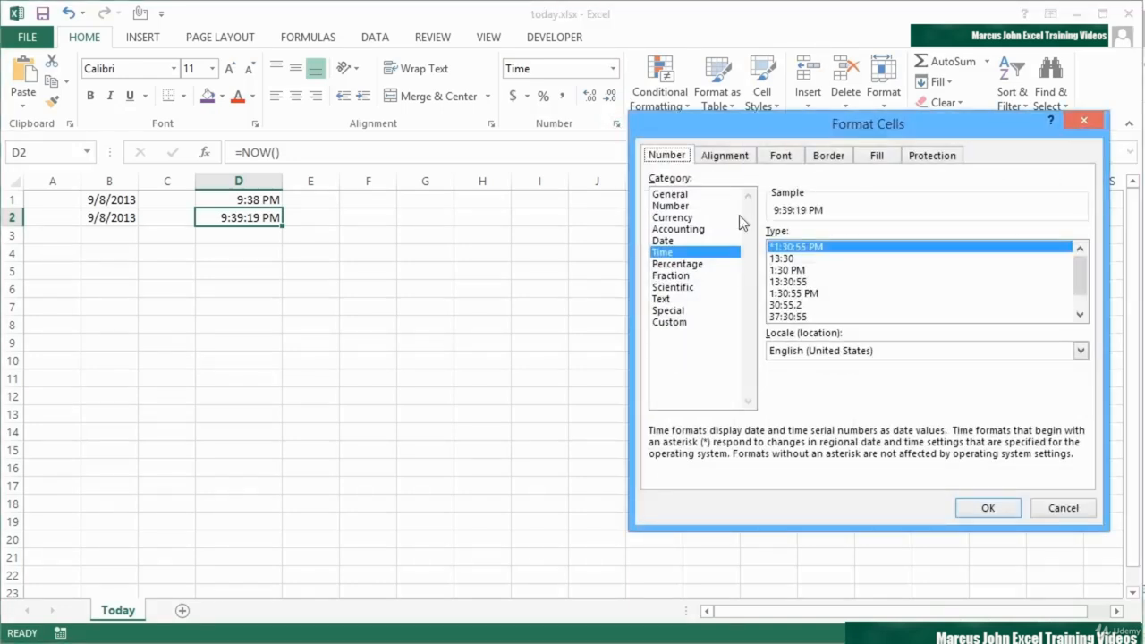
{"action": "left_click", "coordinate": [796, 260]}
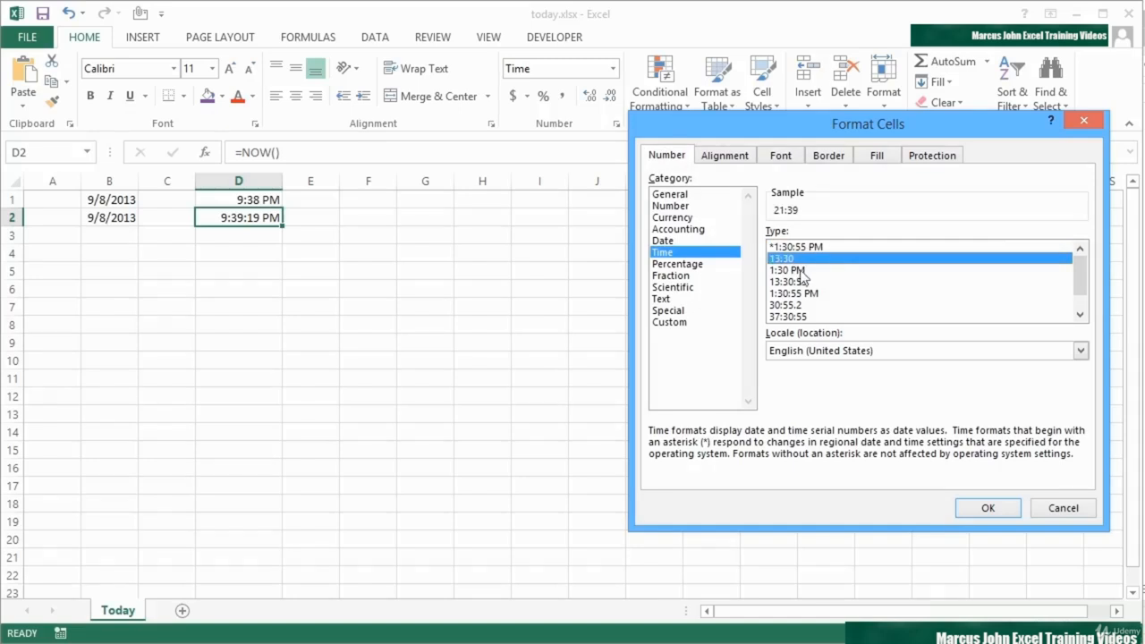
{"action": "left_click", "coordinate": [799, 271]}
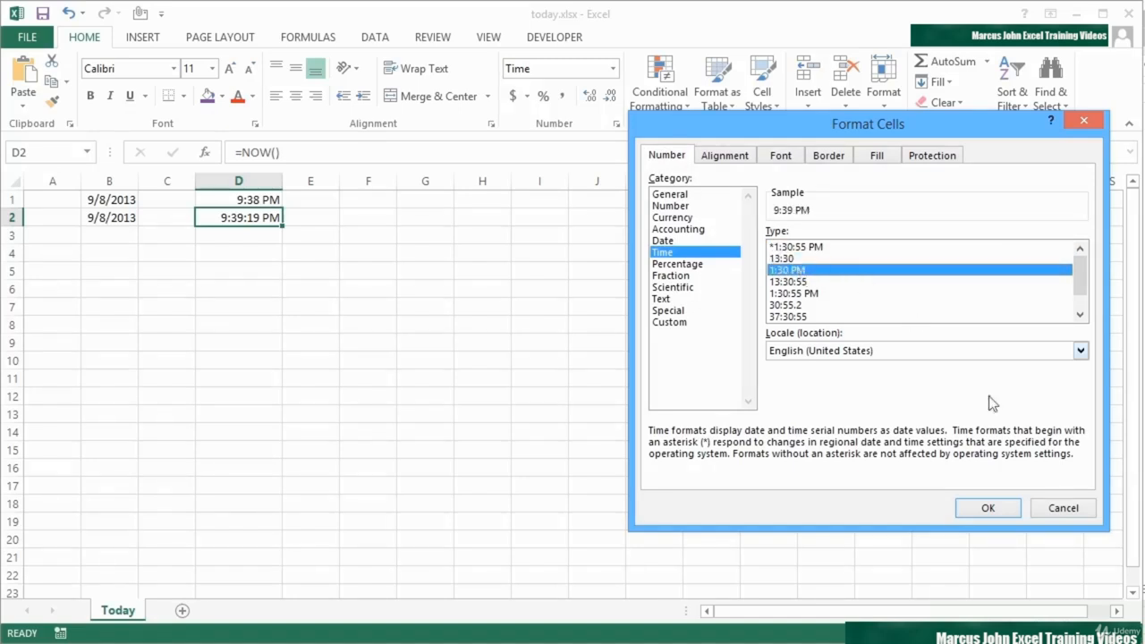
{"action": "left_click", "coordinate": [990, 507]}
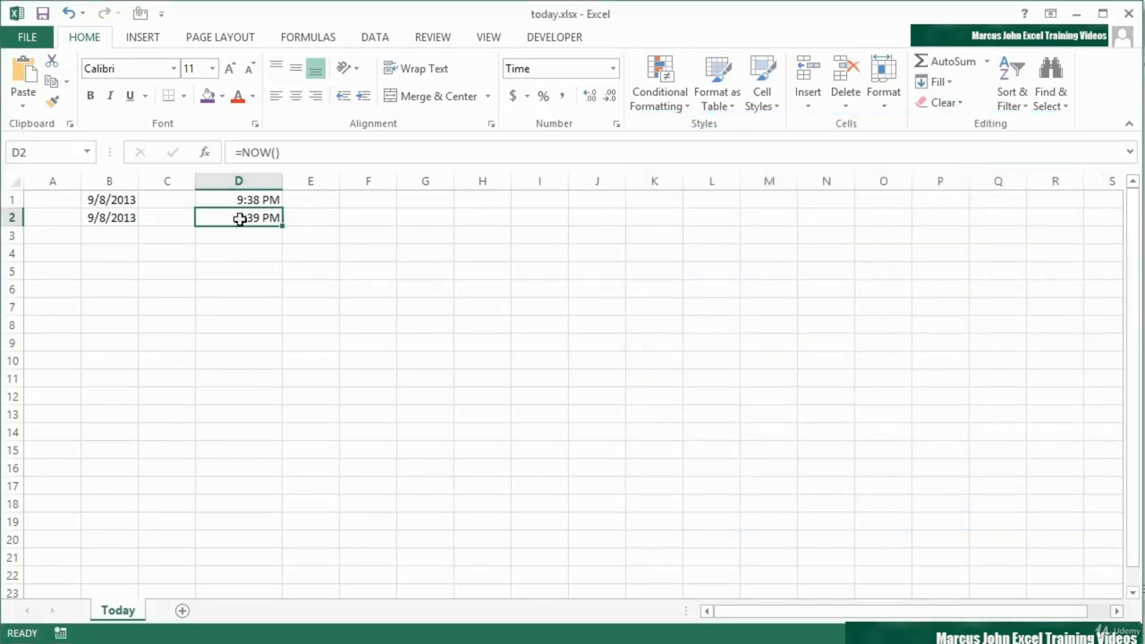
Recalculate the sheet to refresh the NOW and TODAY formulas, and compare them with the fixed time and date in row 1.
{"action": "left_click", "coordinate": [246, 199]}
{"action": "left_click", "coordinate": [247, 219]}
{"action": "left_click", "coordinate": [328, 40]}
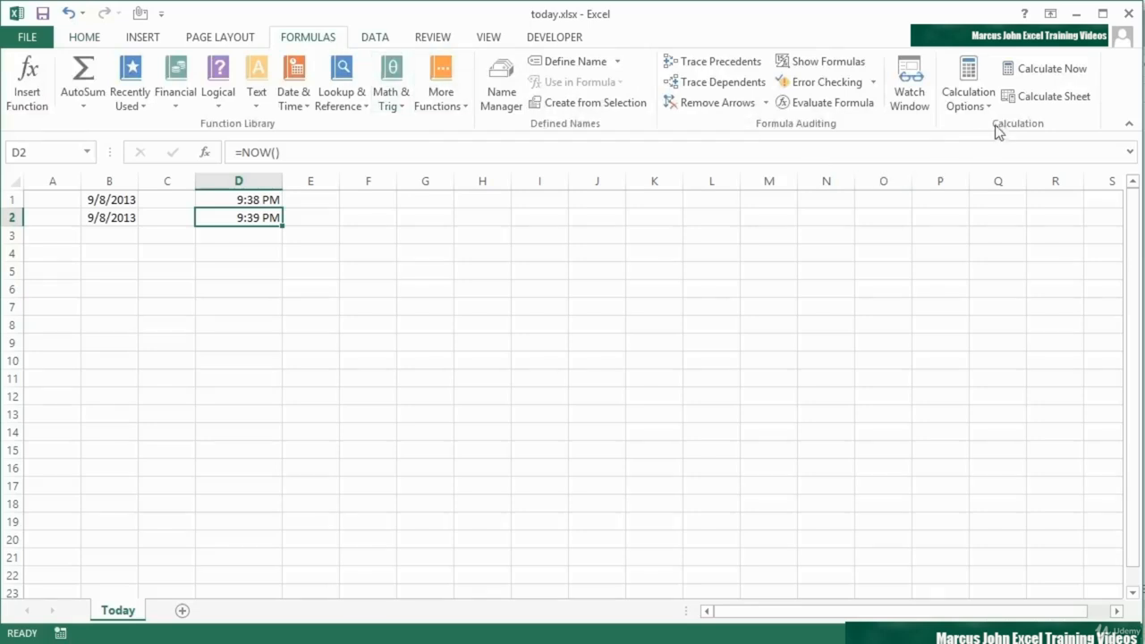
{"action": "left_click", "coordinate": [1057, 99]}
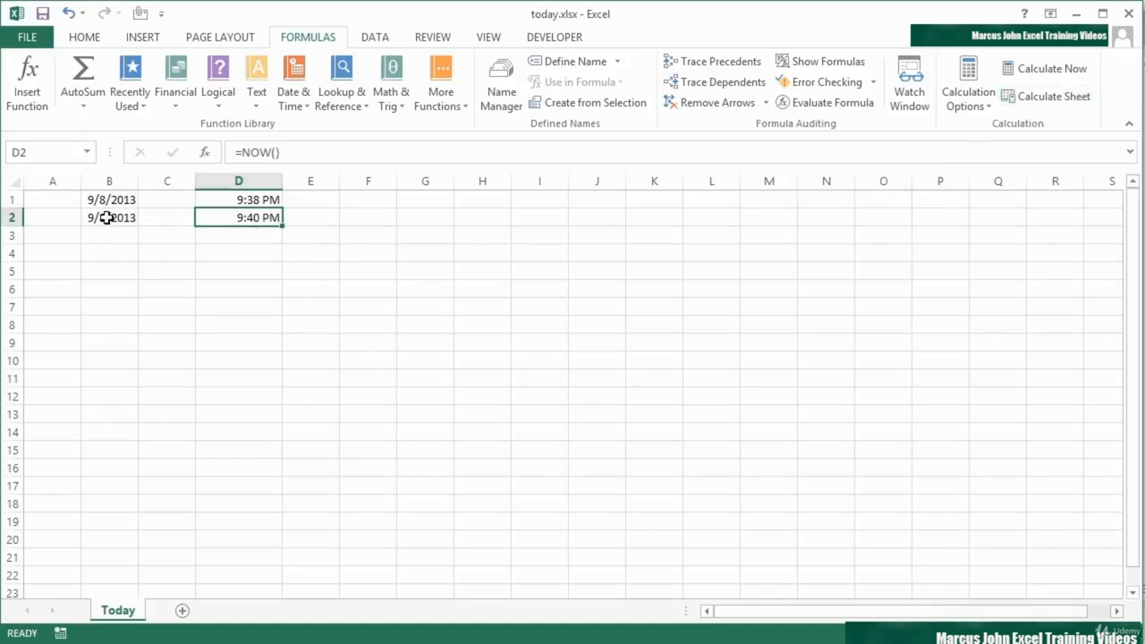
{"action": "left_click", "coordinate": [260, 201]}
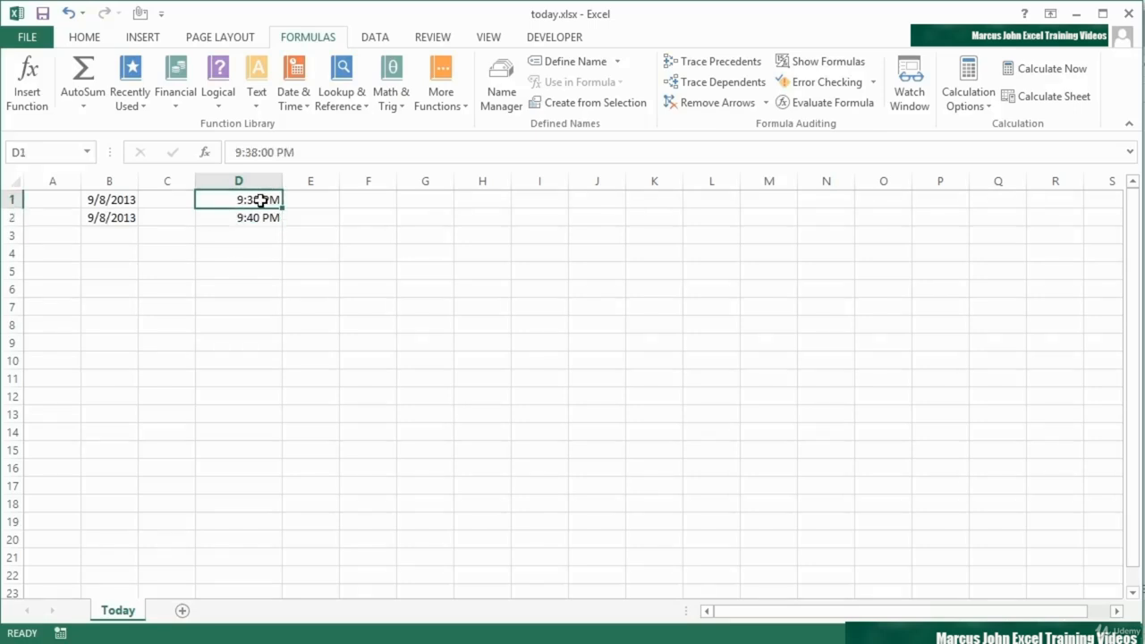
{"action": "left_click", "coordinate": [129, 204]}
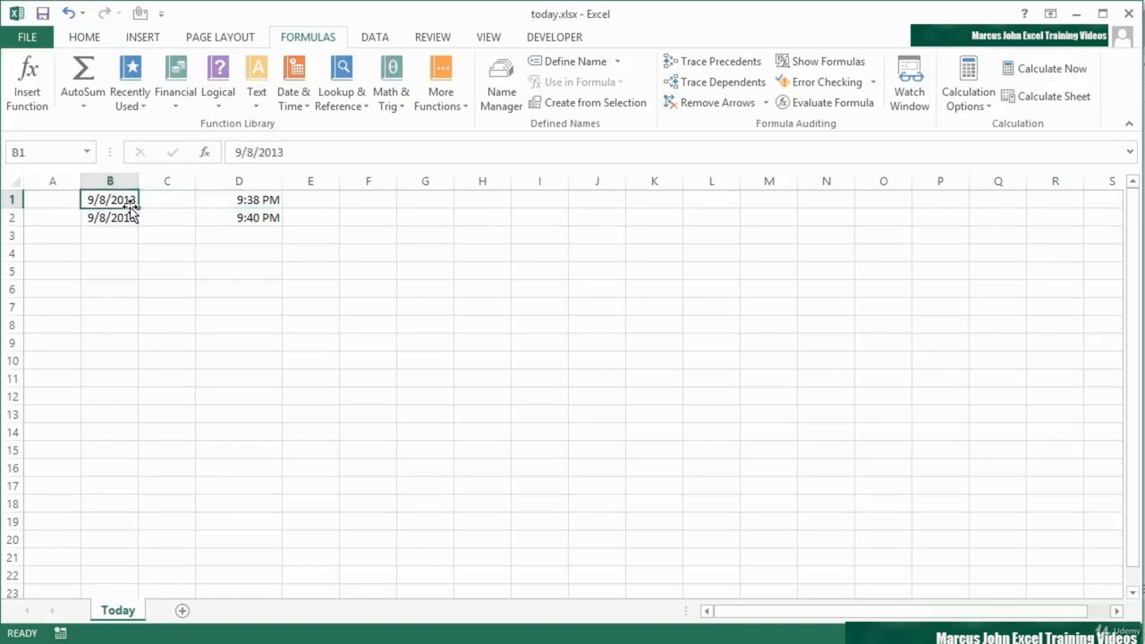
{"action": "left_click", "coordinate": [121, 217]}
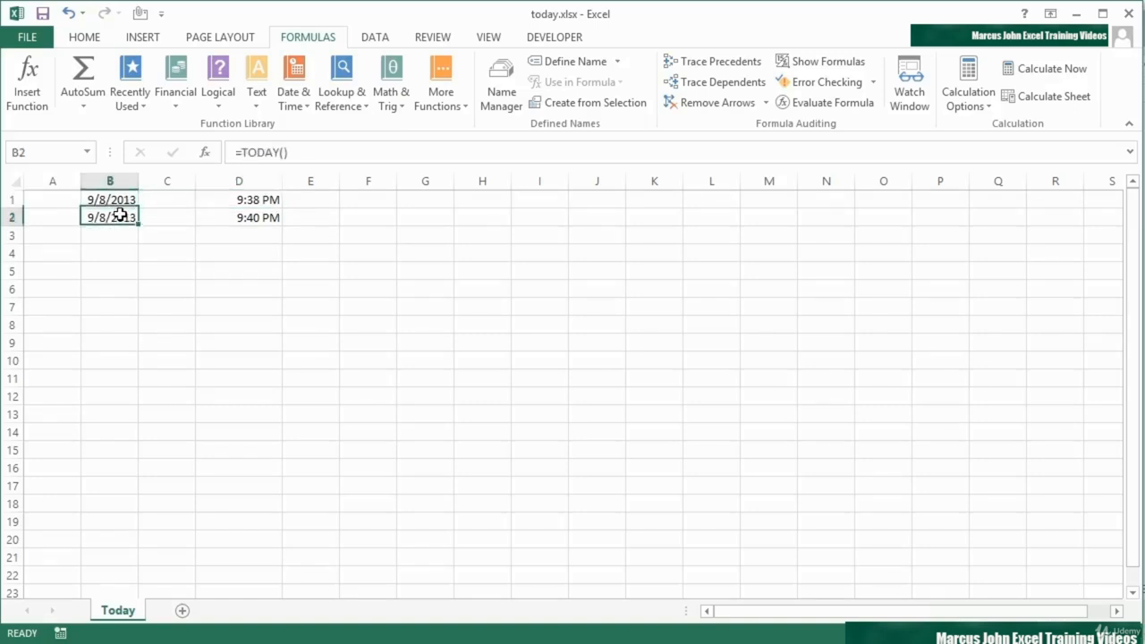